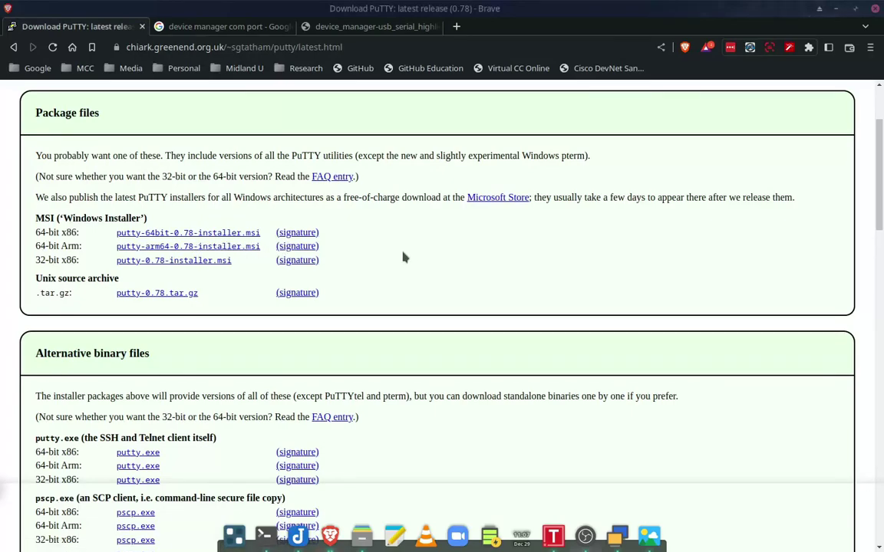
{"action": "scroll", "coordinate": [384, 263], "scroll_direction": "down", "scroll_amount": 2}
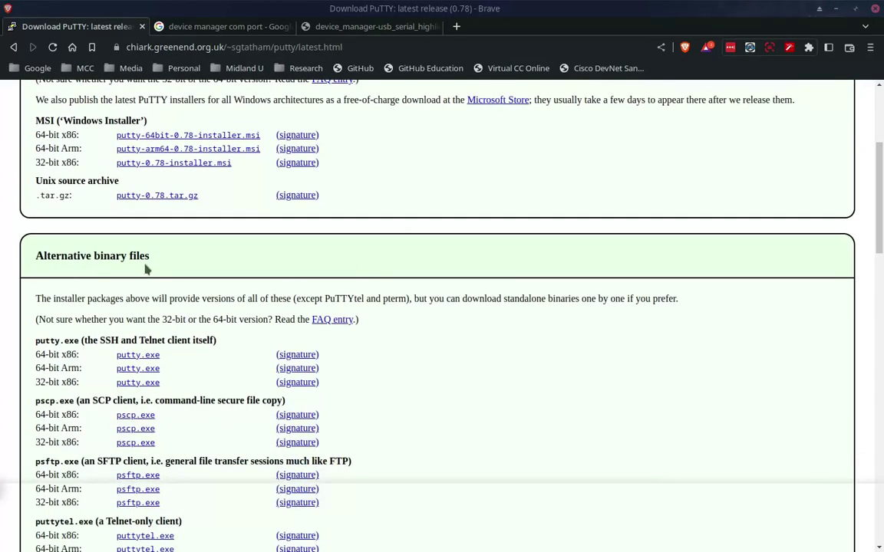
{"action": "scroll", "coordinate": [259, 273], "scroll_direction": "down", "scroll_amount": 1}
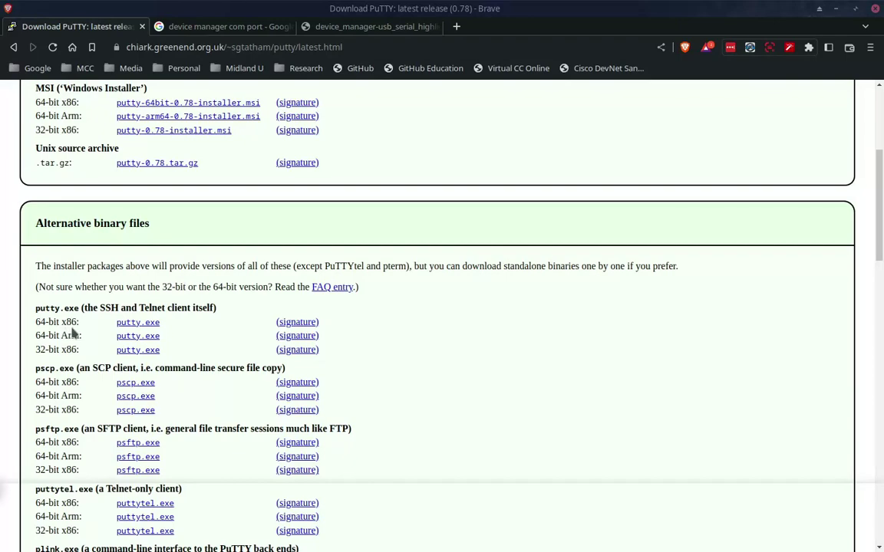
{"action": "left_click", "coordinate": [138, 325]}
{"action": "left_click", "coordinate": [214, 207]}
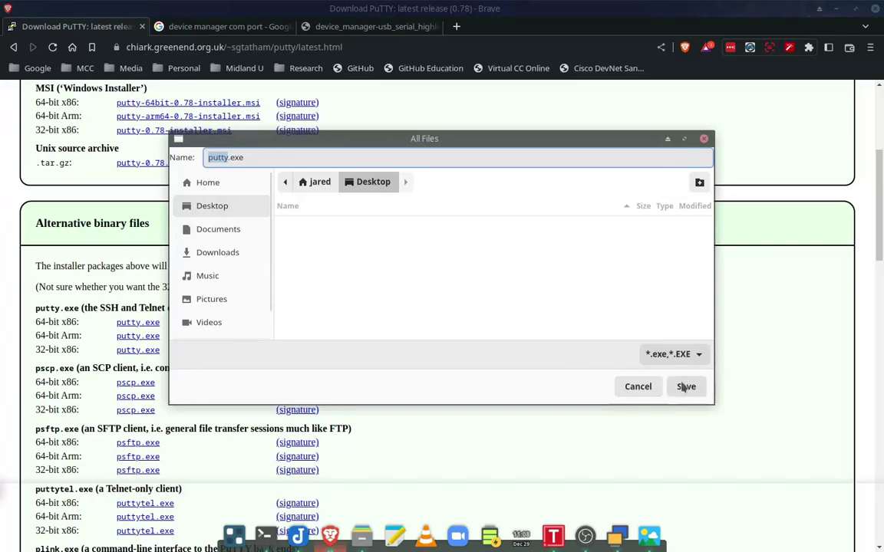
{"action": "left_click", "coordinate": [648, 387]}
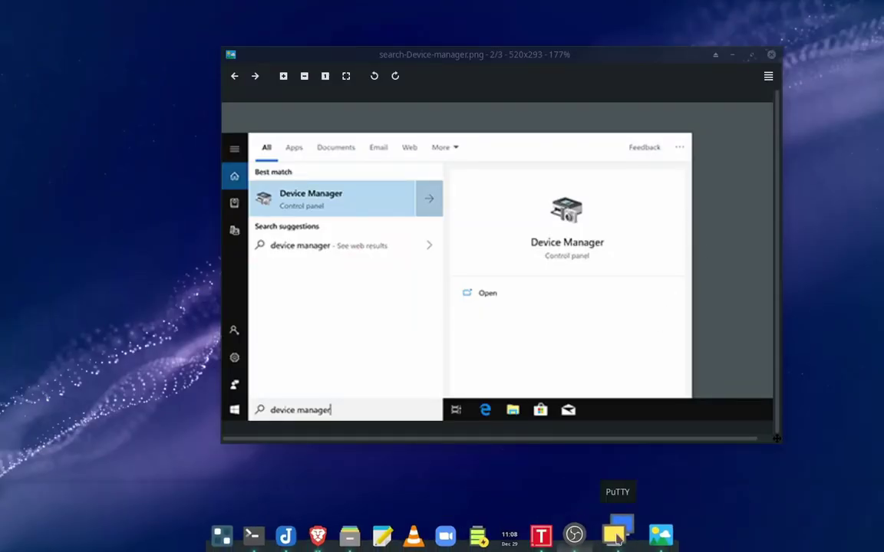
Switch to PuTTY's configuration window, move it near the centre of the desktop, and select the Serial connection type
{"action": "left_click", "coordinate": [580, 531]}
{"action": "left_click", "coordinate": [733, 56]}
{"action": "left_click", "coordinate": [733, 56]}
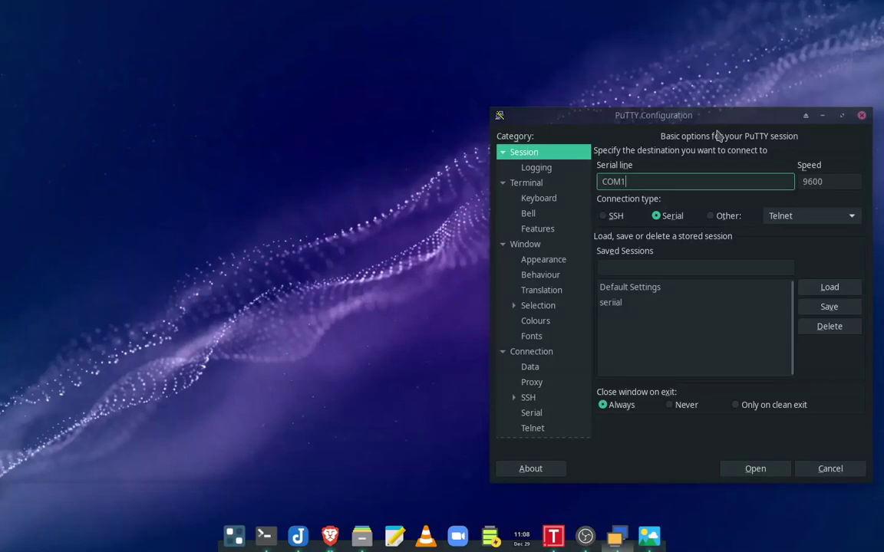
{"action": "left_click_drag", "start_coordinate": [675, 111], "coordinate": [389, 67]}
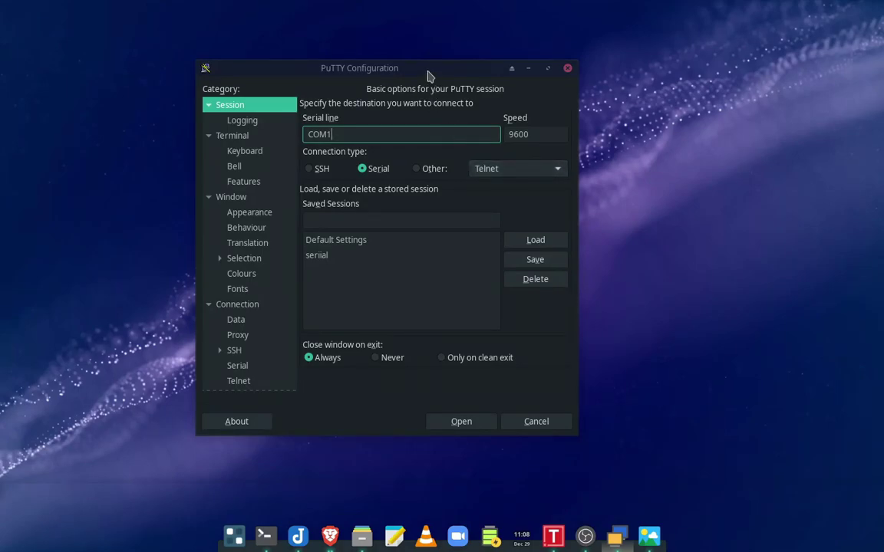
{"action": "left_click_drag", "start_coordinate": [427, 73], "coordinate": [493, 70]}
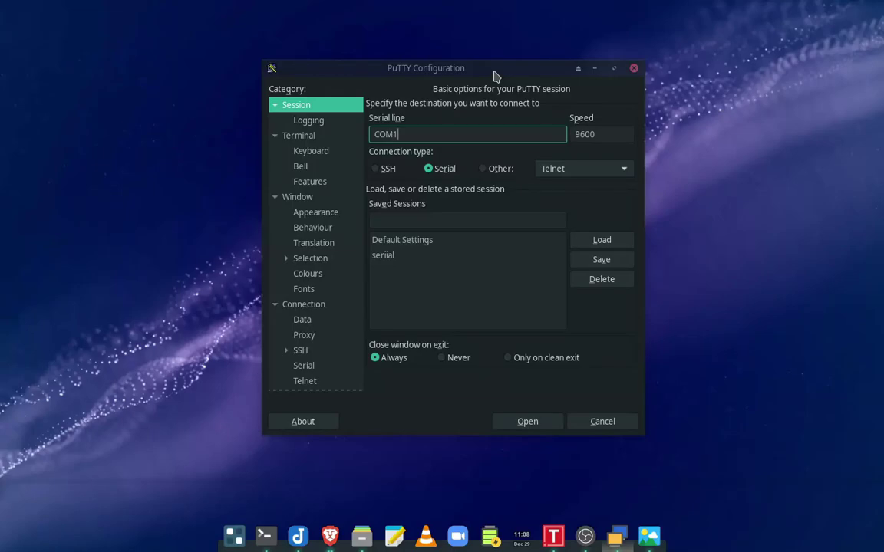
{"action": "left_click", "coordinate": [436, 172]}
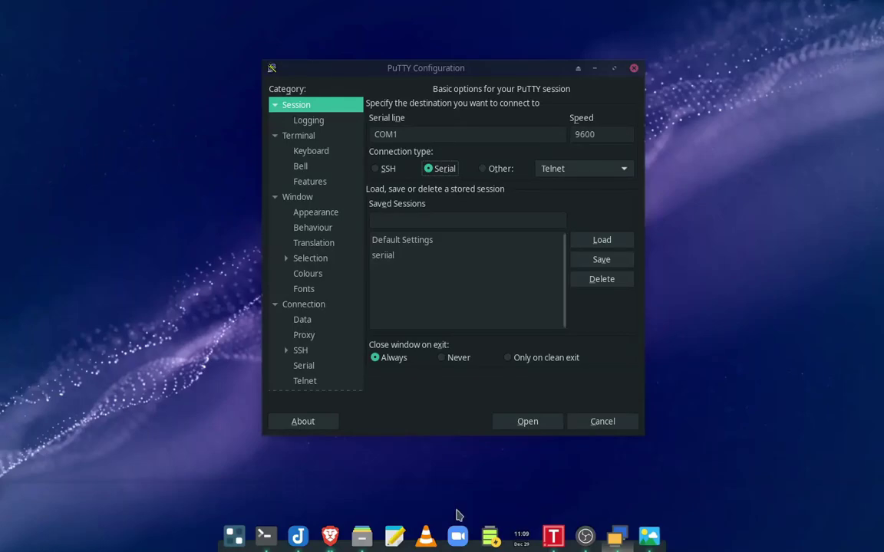
Check the Device Manager reference image in the image viewer and return to the PuTTY configuration
{"action": "left_click", "coordinate": [616, 543]}
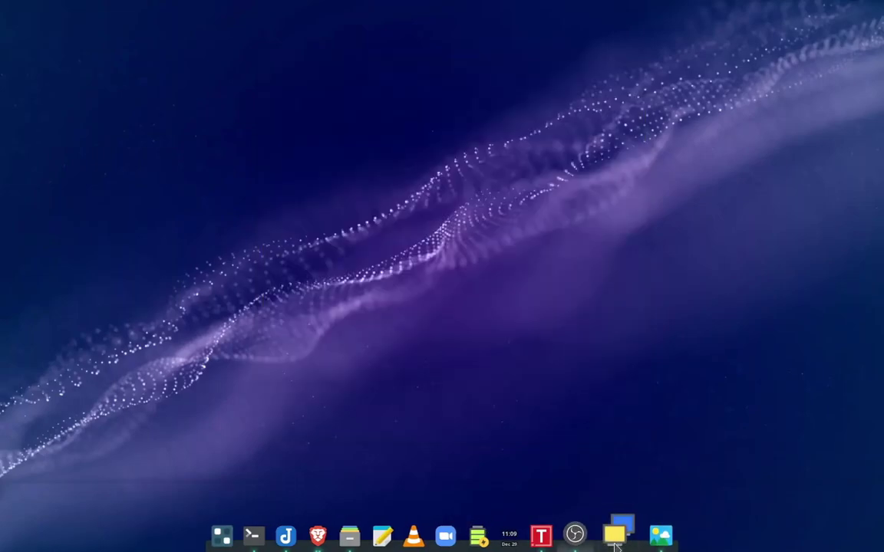
{"action": "left_click", "coordinate": [661, 535]}
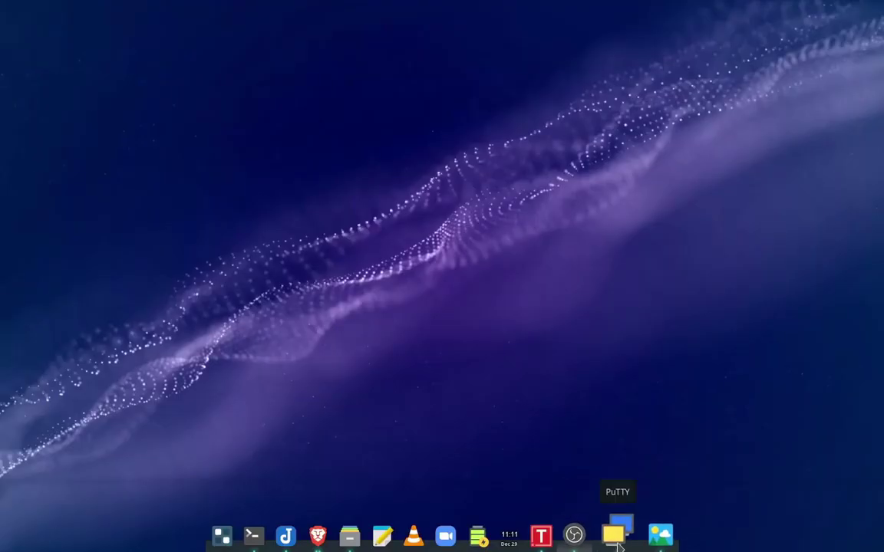
{"action": "left_click", "coordinate": [618, 537]}
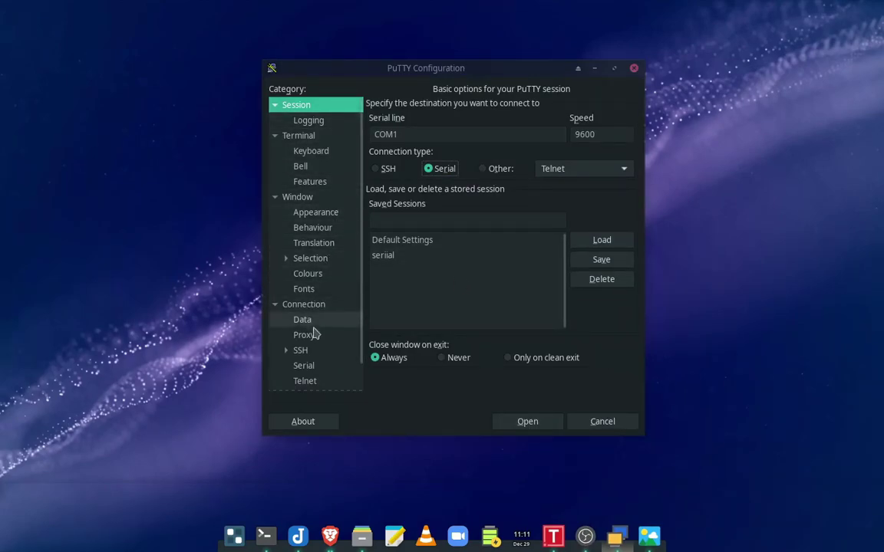
Configure the serial line with a speed of 115200 baud and flow control set to None
{"action": "left_click", "coordinate": [307, 367]}
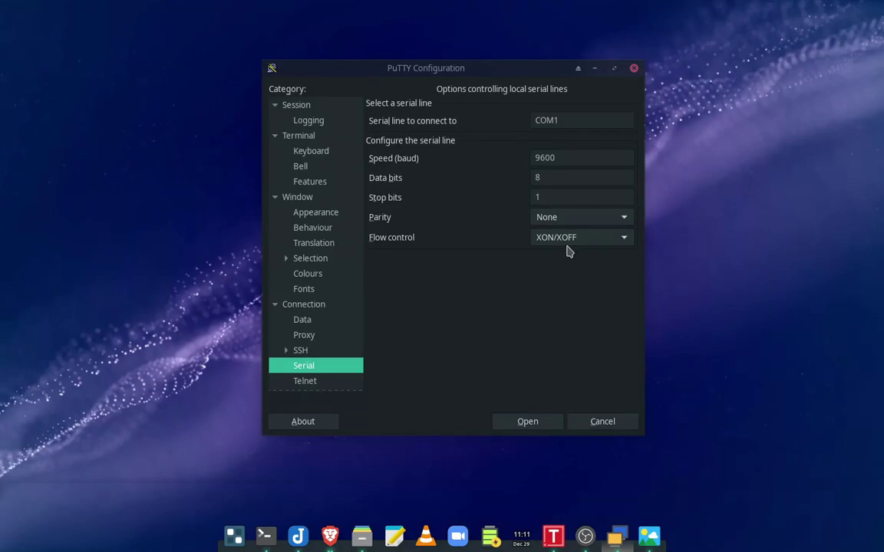
{"action": "left_click", "coordinate": [567, 119]}
{"action": "left_click_drag", "start_coordinate": [570, 118], "coordinate": [507, 119]}
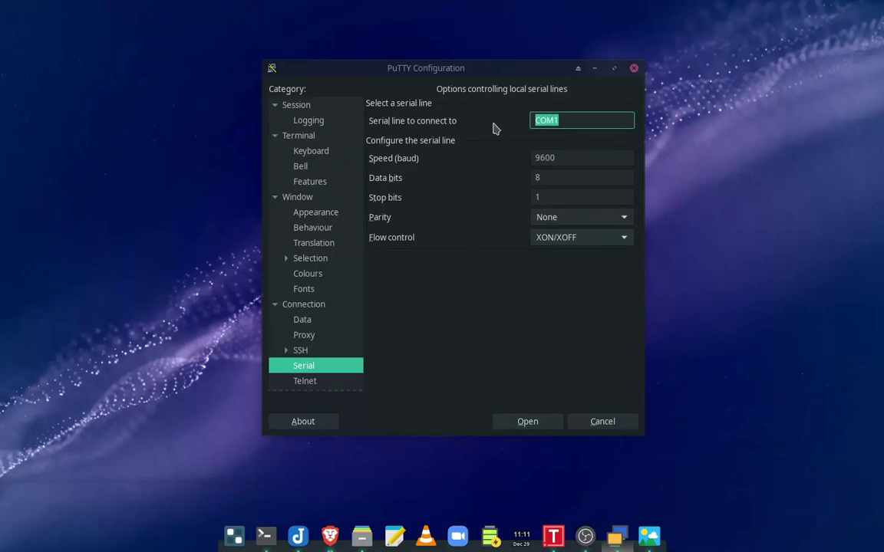
{"action": "left_click", "coordinate": [574, 119]}
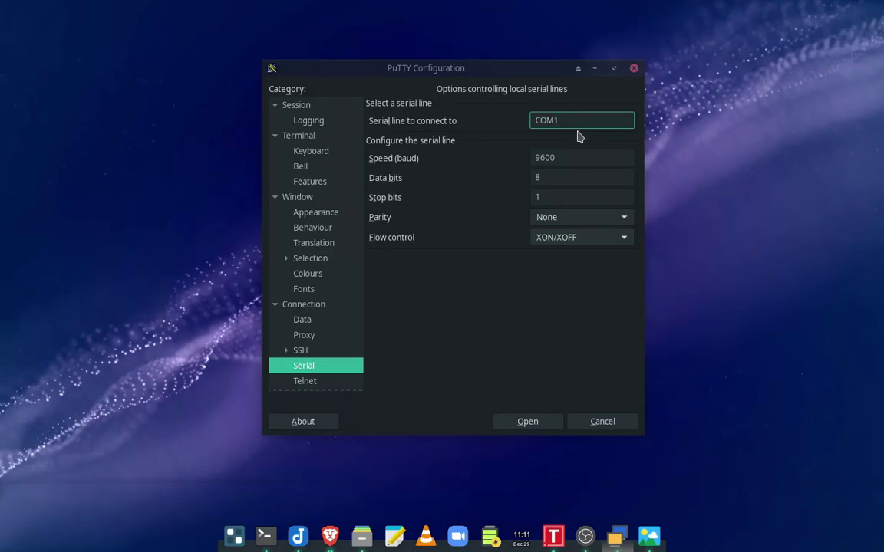
{"action": "key", "text": "Tab"}
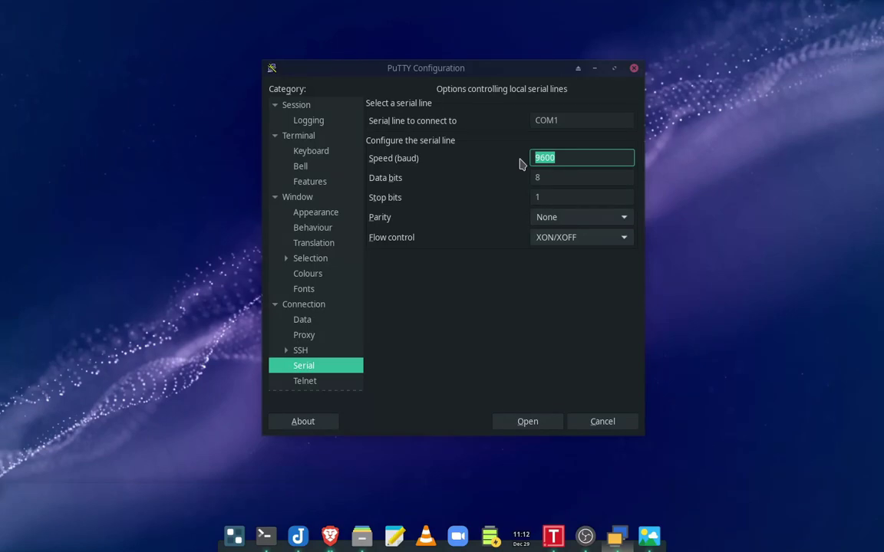
{"action": "type", "text": "115200"}
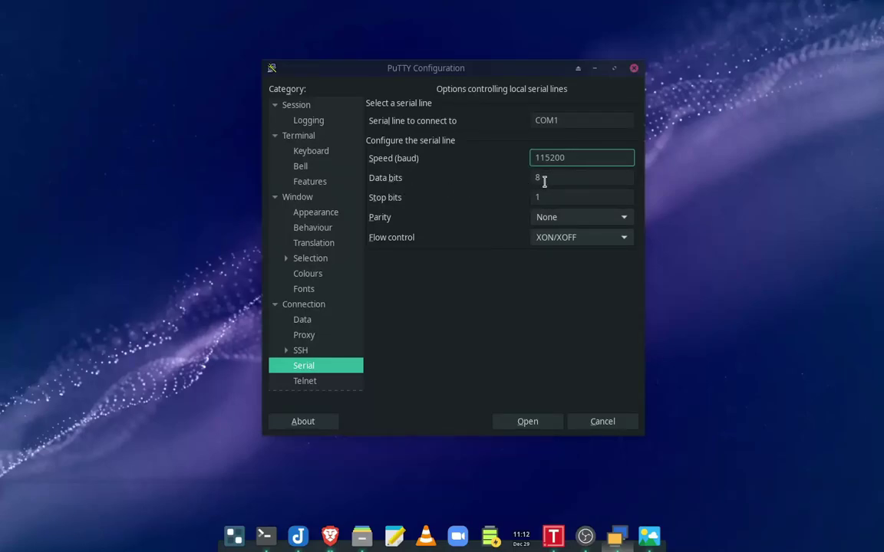
{"action": "left_click", "coordinate": [575, 199]}
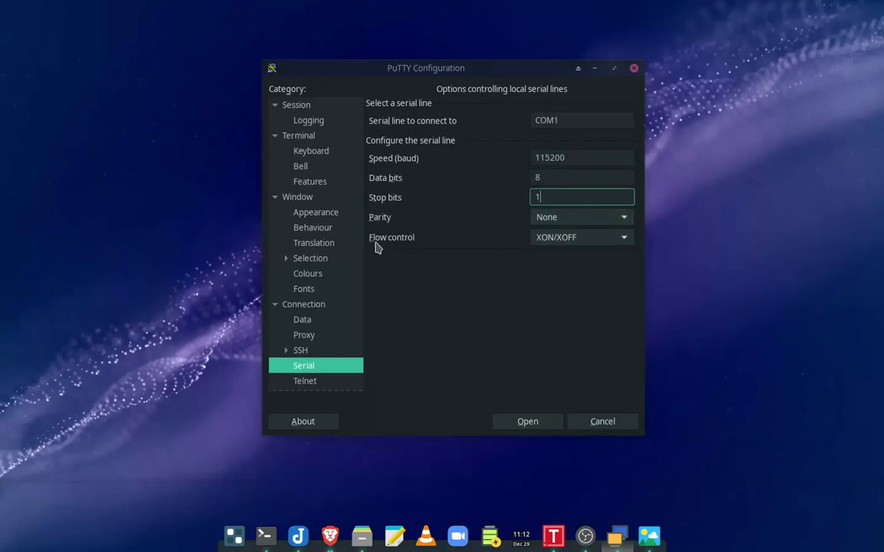
{"action": "left_click", "coordinate": [588, 241]}
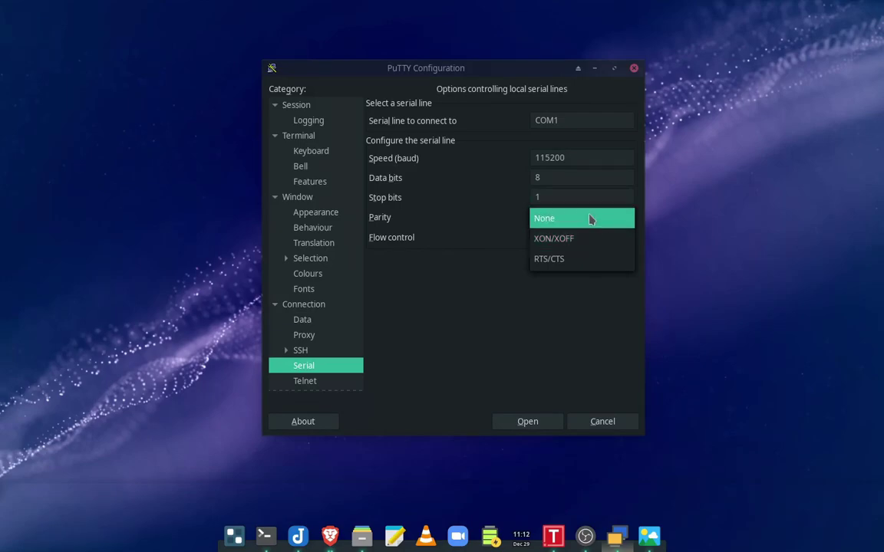
{"action": "left_click", "coordinate": [590, 221]}
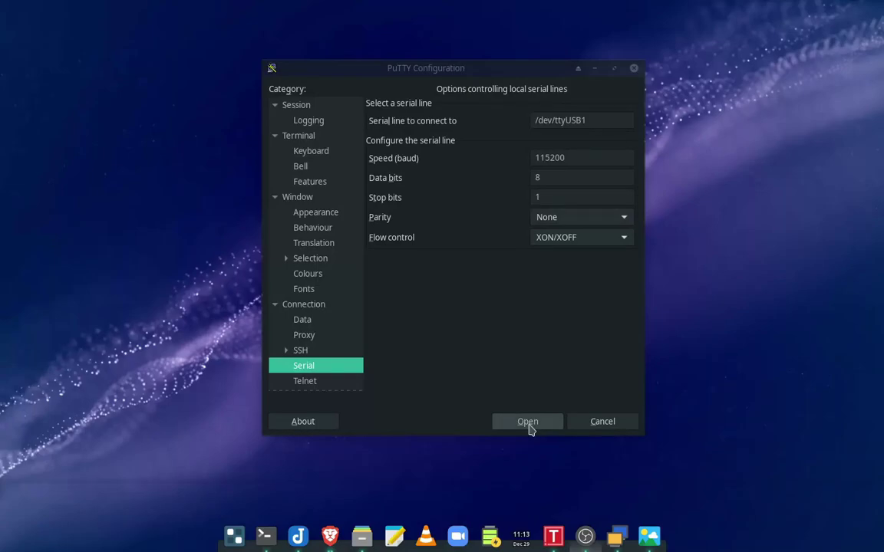
Open the serial session on /dev/ttyUSB1 and enlarge its terminal window
{"action": "left_click", "coordinate": [528, 423]}
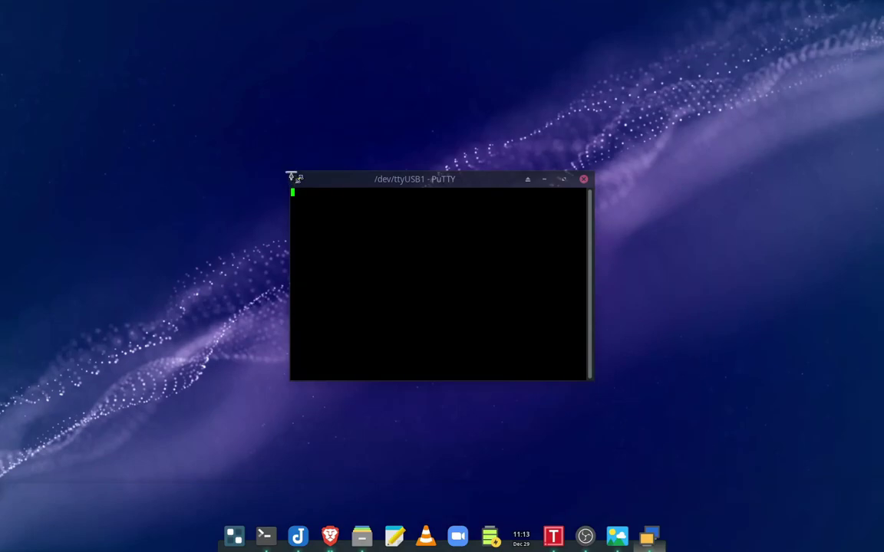
{"action": "left_click_drag", "start_coordinate": [292, 176], "coordinate": [158, 83]}
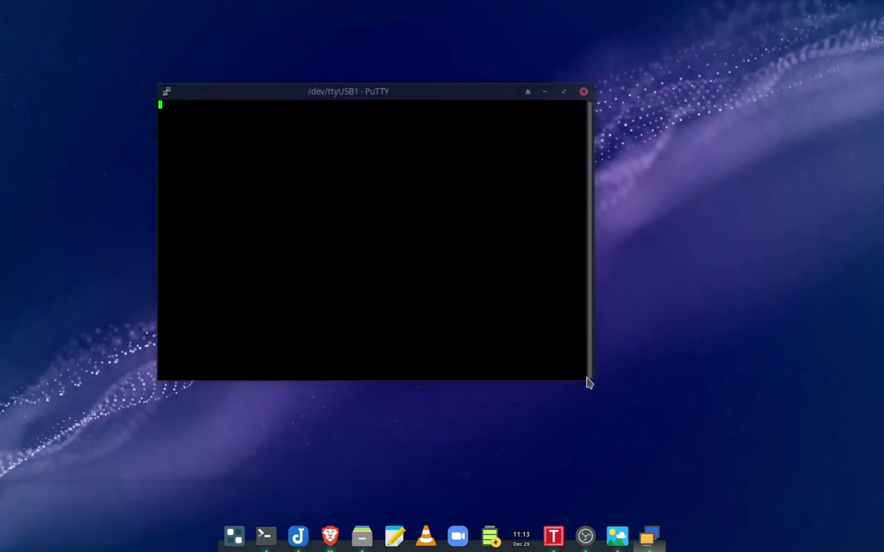
{"action": "left_click_drag", "start_coordinate": [589, 379], "coordinate": [636, 421]}
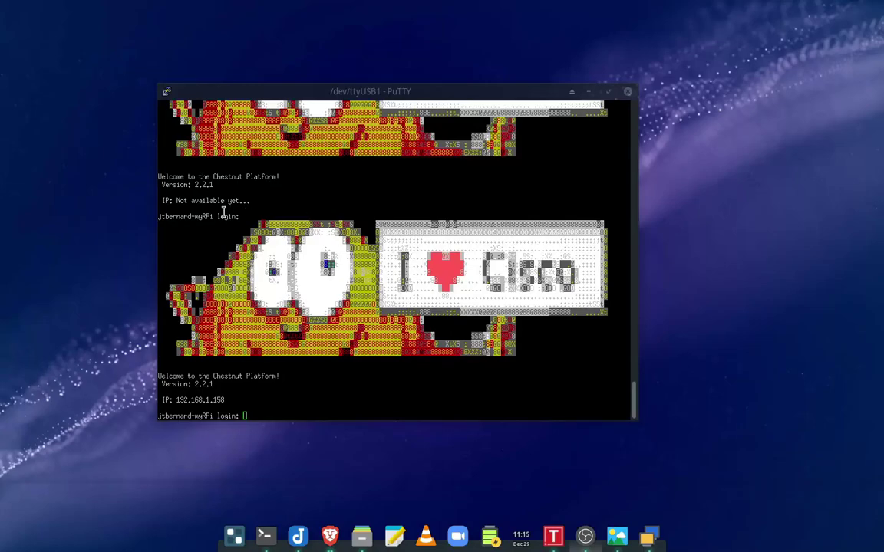
Highlight the IP lines in the Raspberry Pi's boot output to examine its network address status
{"action": "left_click_drag", "start_coordinate": [267, 200], "coordinate": [171, 201]}
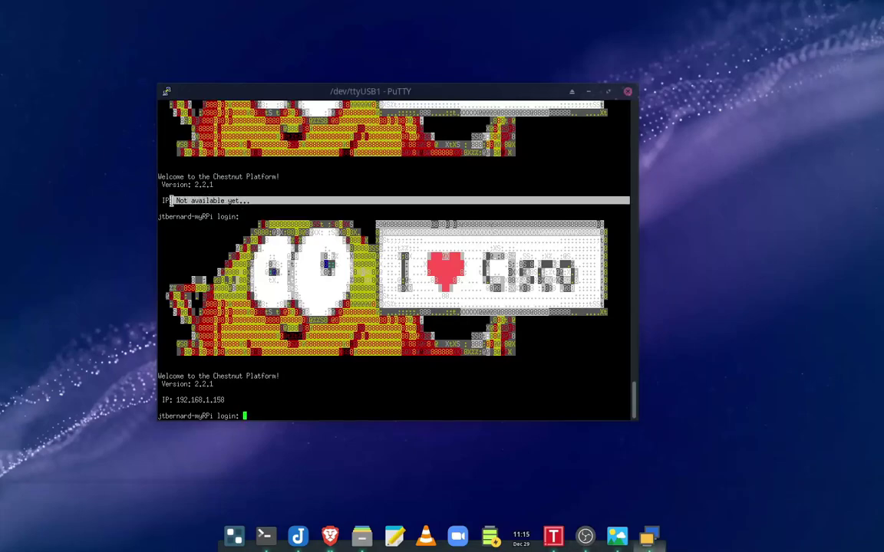
{"action": "left_click", "coordinate": [275, 191]}
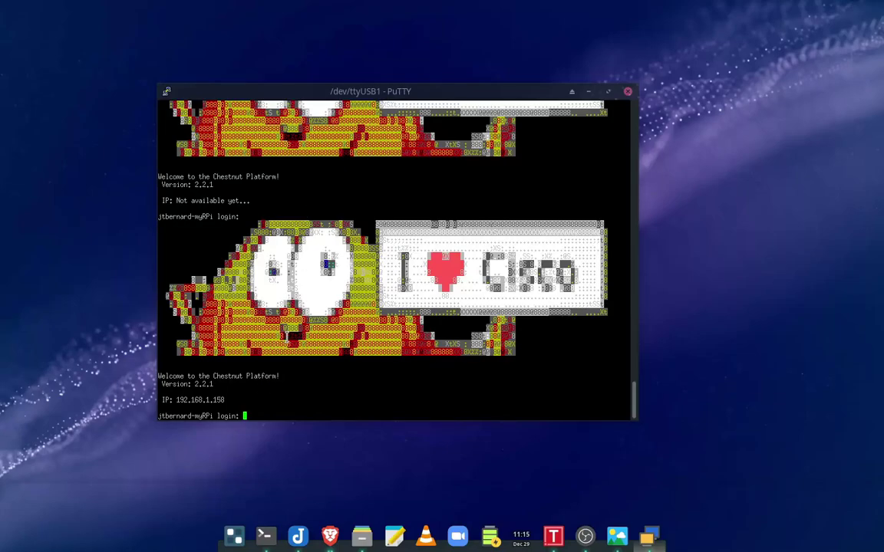
{"action": "double_click", "coordinate": [227, 404]}
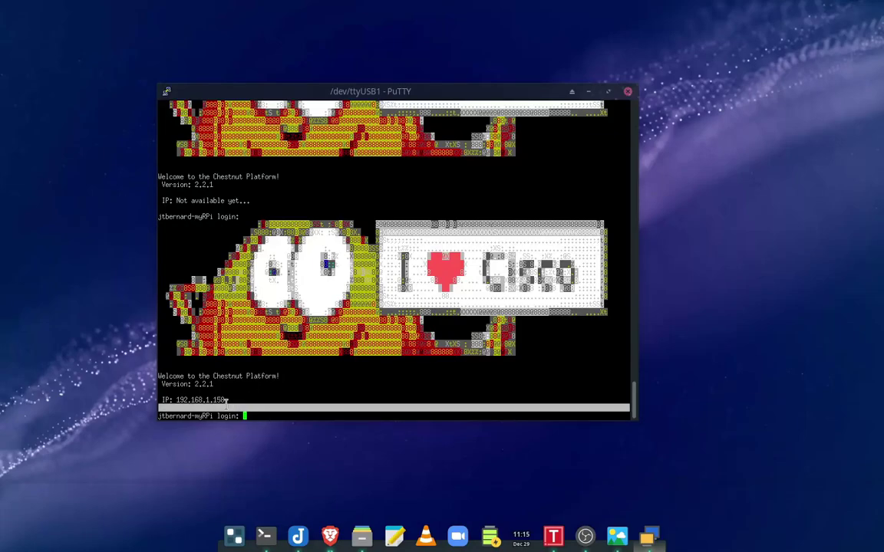
{"action": "left_click", "coordinate": [298, 404]}
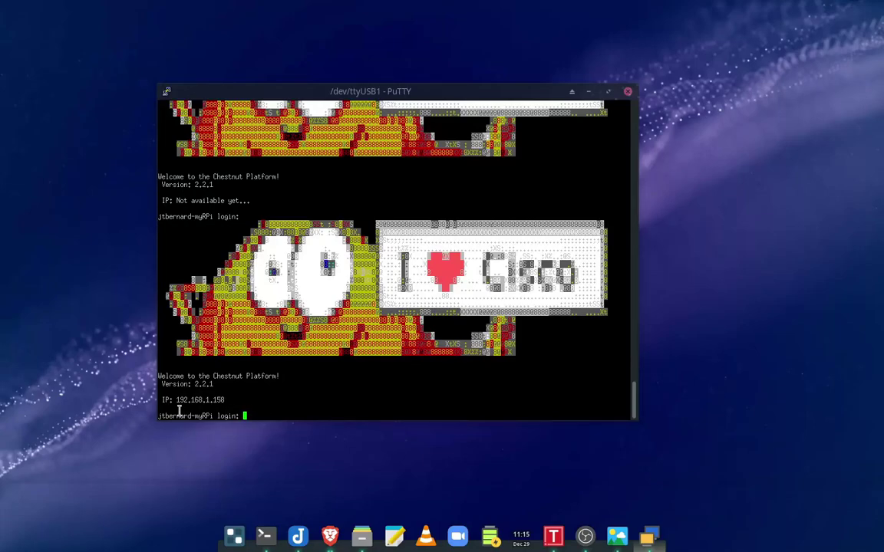
{"action": "triple_click", "coordinate": [237, 400]}
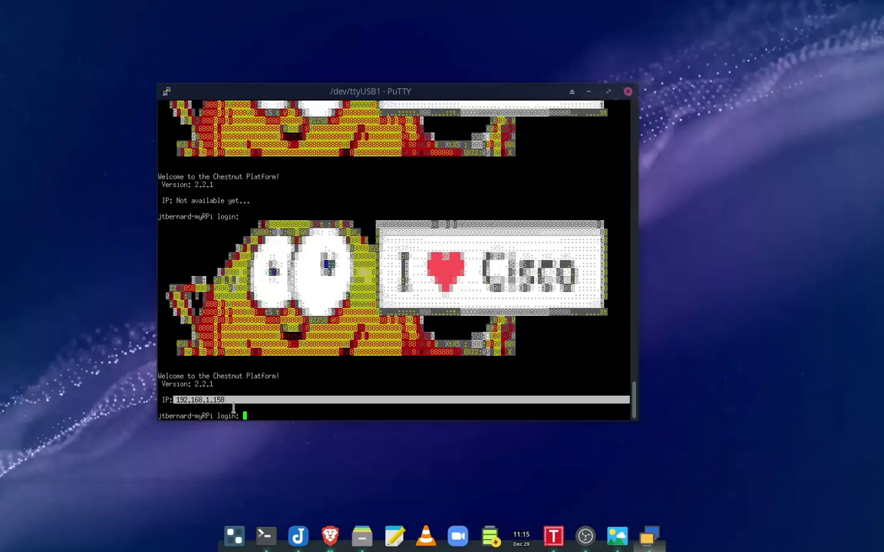
{"action": "left_click", "coordinate": [306, 408]}
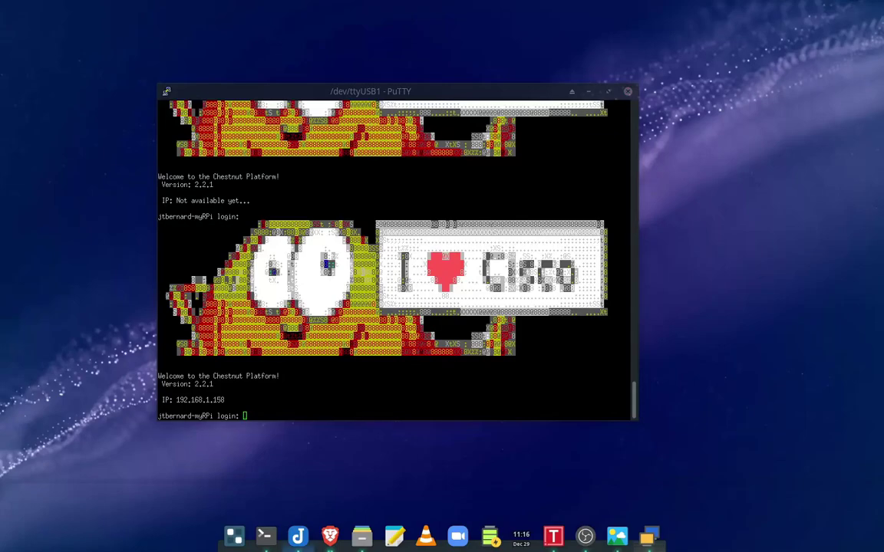
Redisplay the login banner in the serial terminal and highlight the Raspberry Pi's IP address
{"action": "left_click", "coordinate": [298, 536]}
{"action": "left_click", "coordinate": [429, 405]}
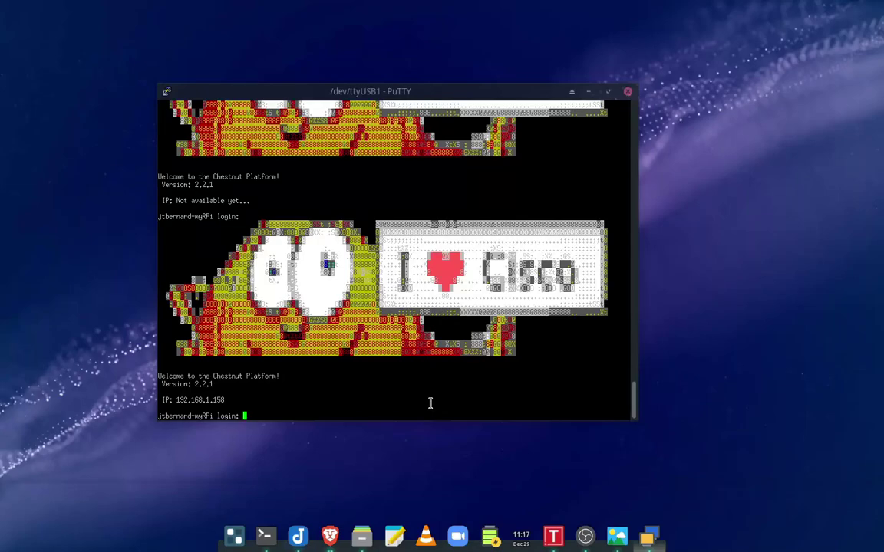
{"action": "key", "text": "Return"}
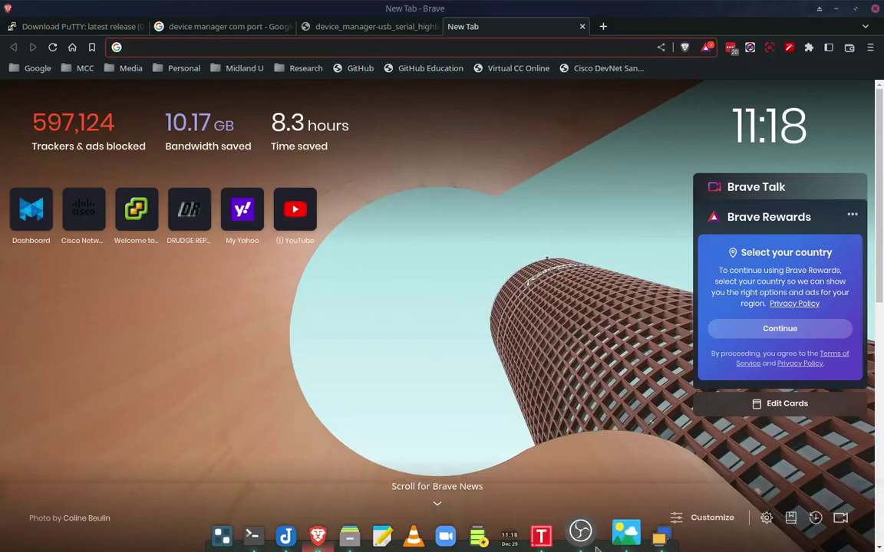
{"action": "left_click", "coordinate": [656, 537]}
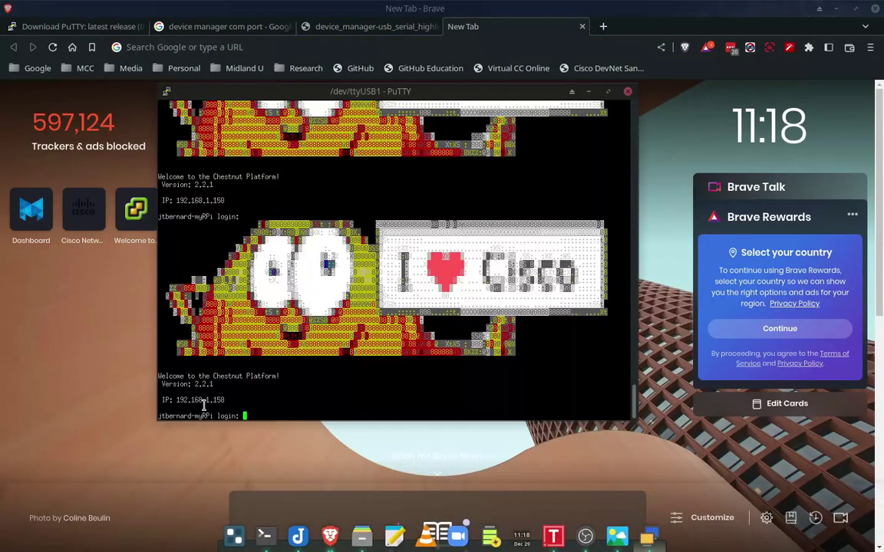
{"action": "left_click_drag", "start_coordinate": [227, 401], "coordinate": [177, 400]}
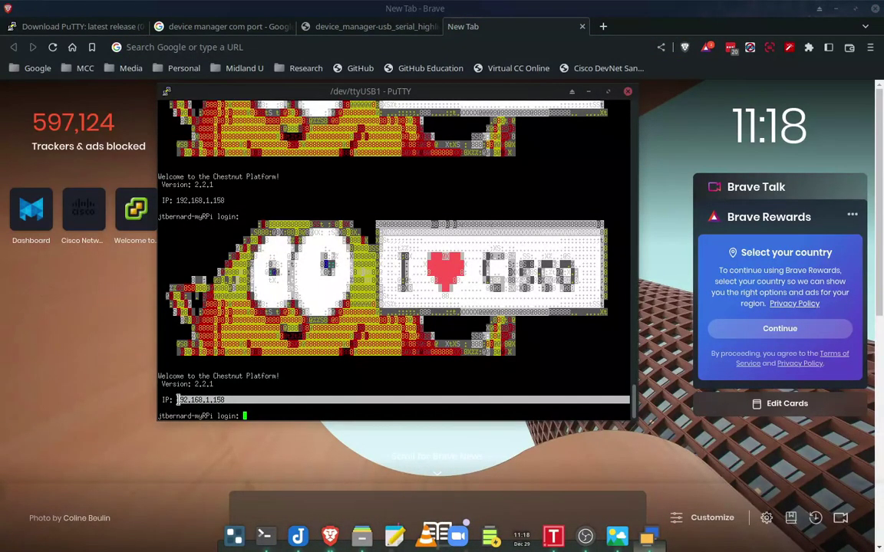
{"action": "left_click", "coordinate": [275, 405]}
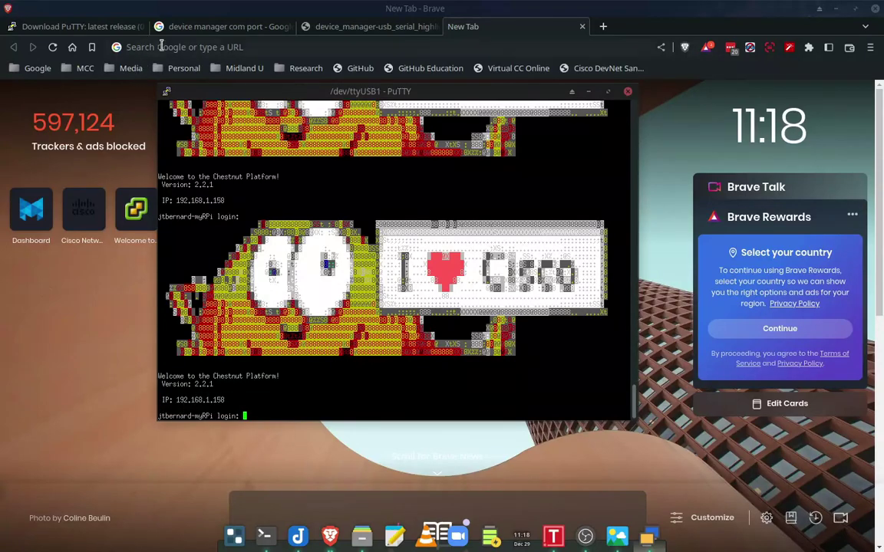
Switch to the browser's new tab and load the Raspberry Pi's page at 192.168.1.158
{"action": "left_click", "coordinate": [247, 49]}
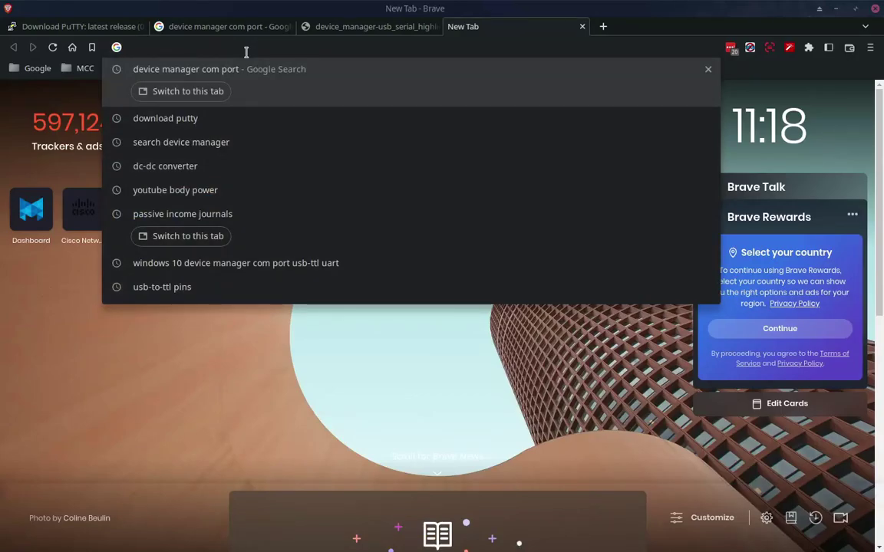
{"action": "type", "text": "192."}
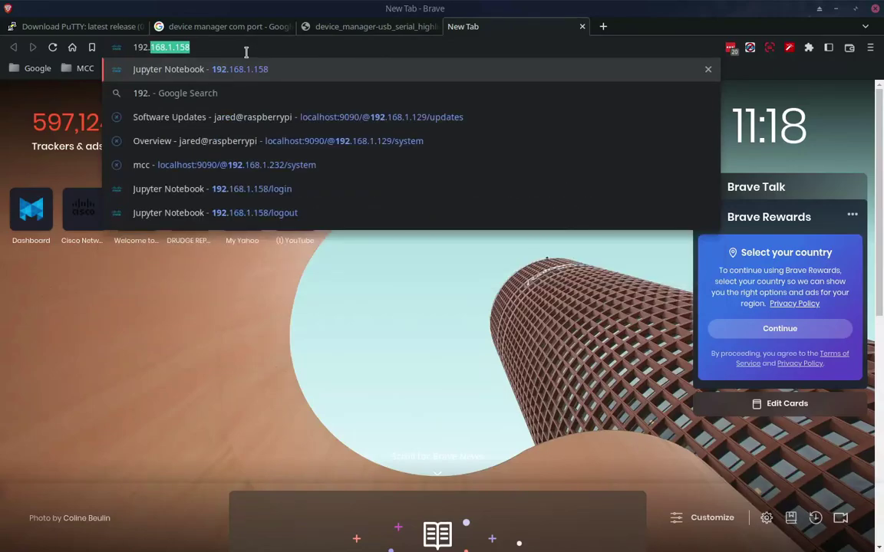
{"action": "type", "text": "168.1."}
{"action": "left_click", "coordinate": [647, 534]}
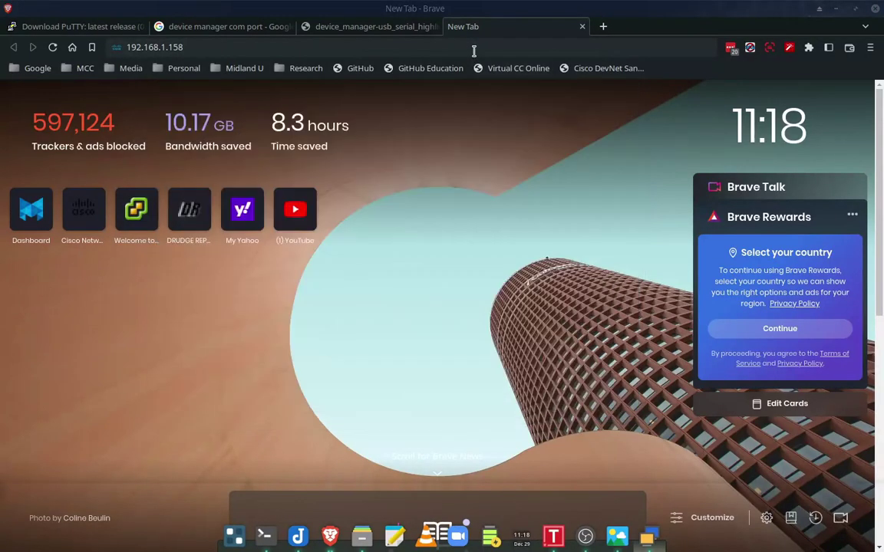
{"action": "left_click", "coordinate": [473, 49]}
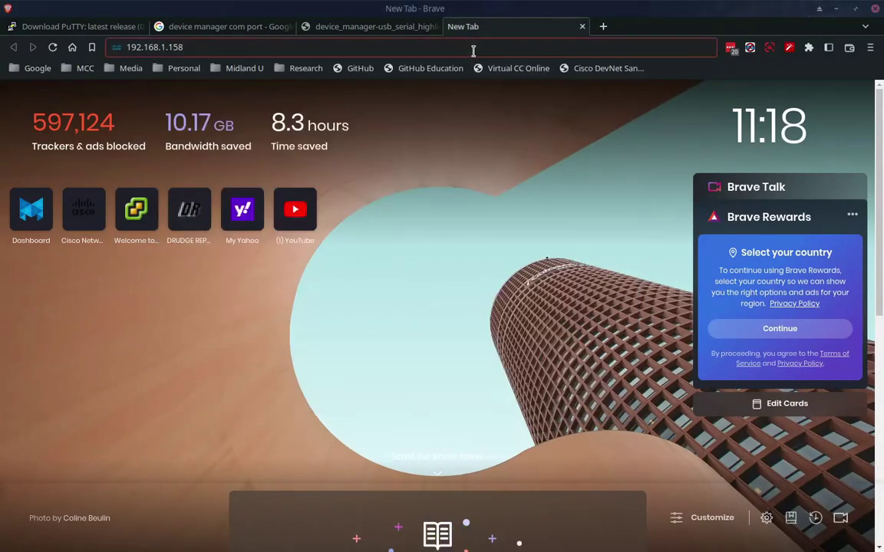
{"action": "key", "text": "alt+Tab"}
{"action": "left_click", "coordinate": [213, 53]}
{"action": "key", "text": "Return"}
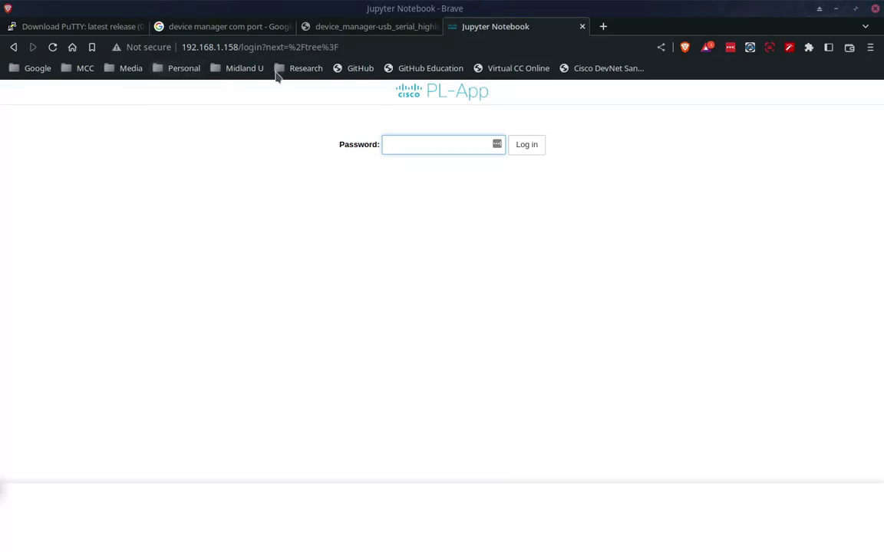
Enter the PL-App password and log in
{"action": "type", "text": "•••••"}
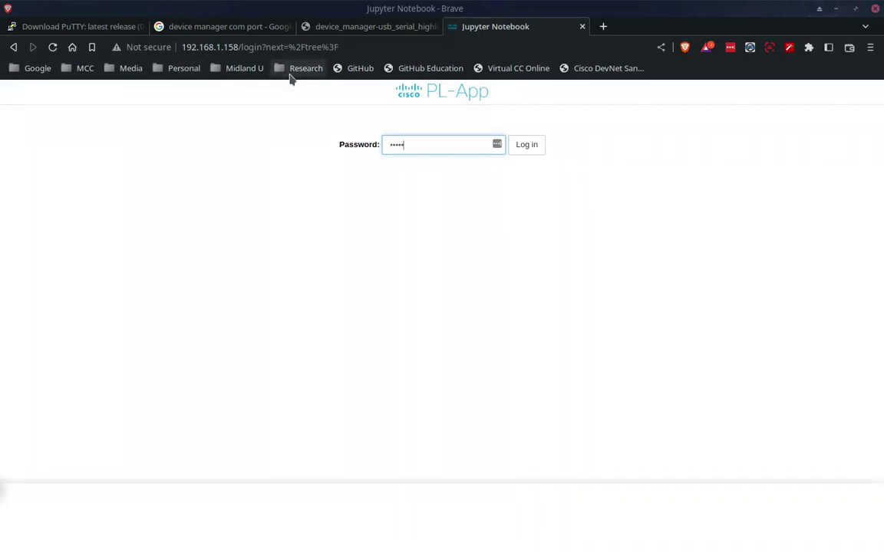
{"action": "type", "text": "•••"}
{"action": "left_click", "coordinate": [539, 147]}
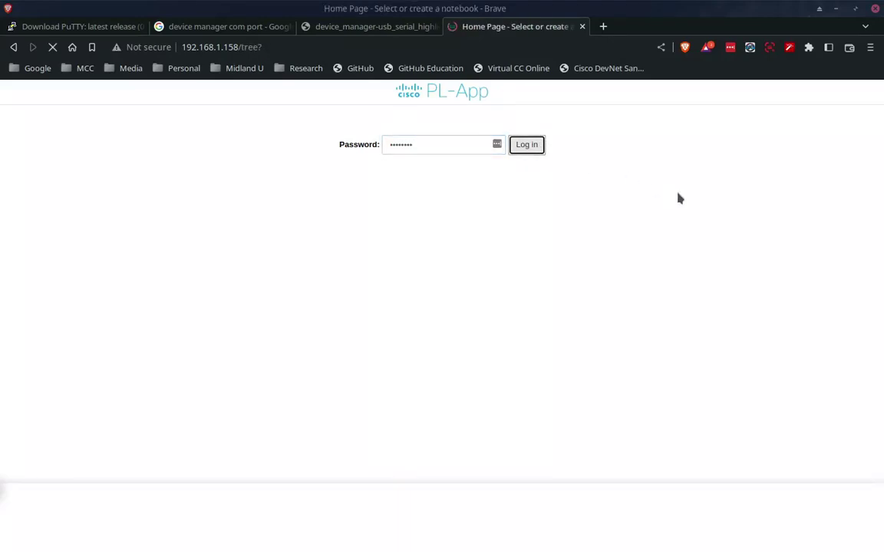